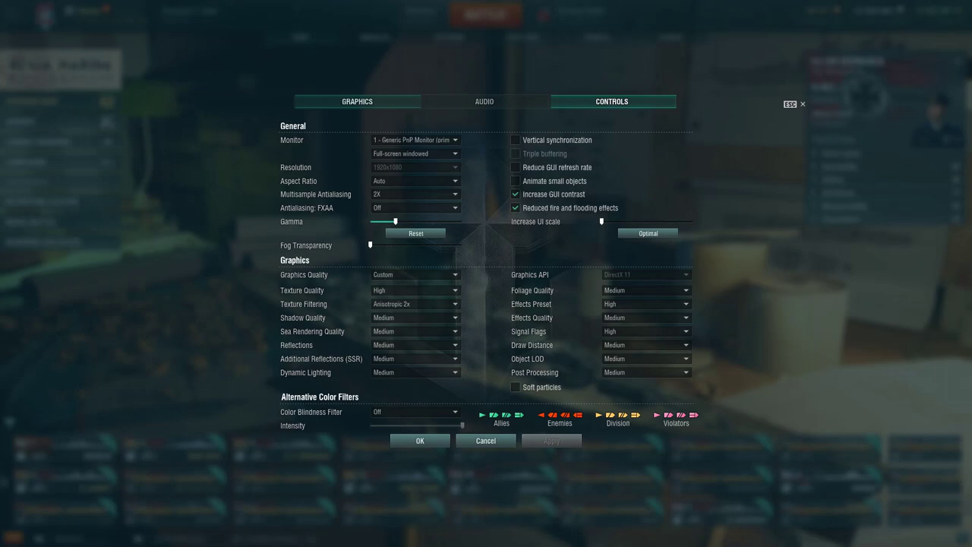
- Set the alternative interface mode to Full in the control settings
left_click(612, 101)
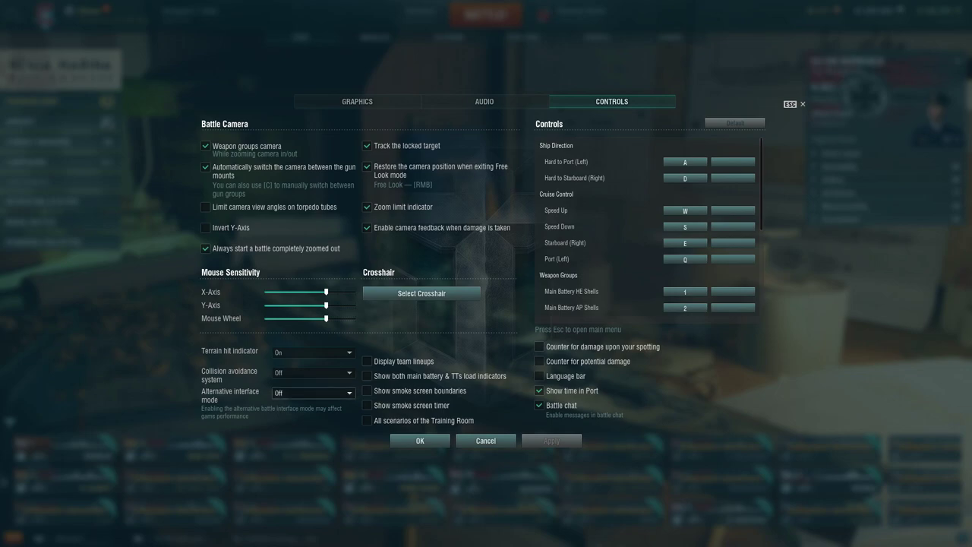
left_click(311, 392)
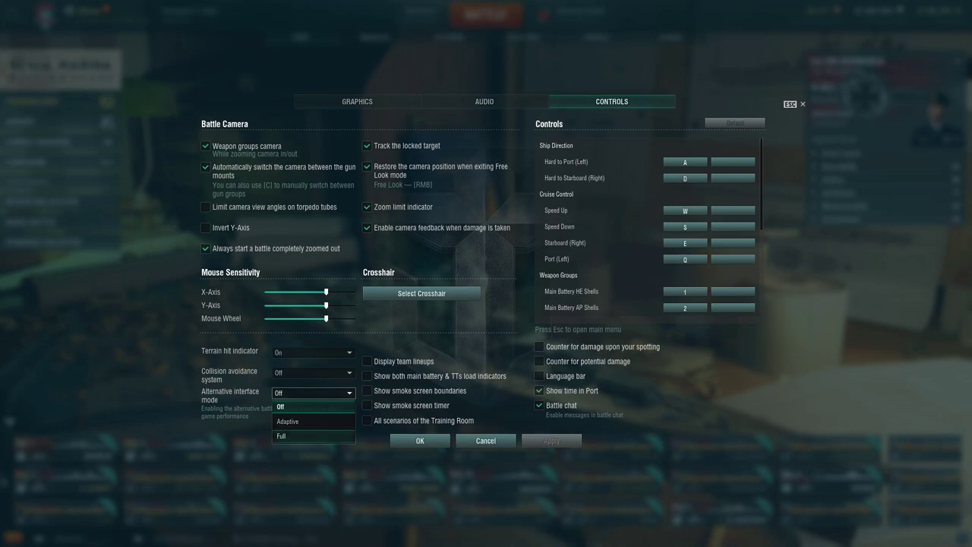
left_click(313, 436)
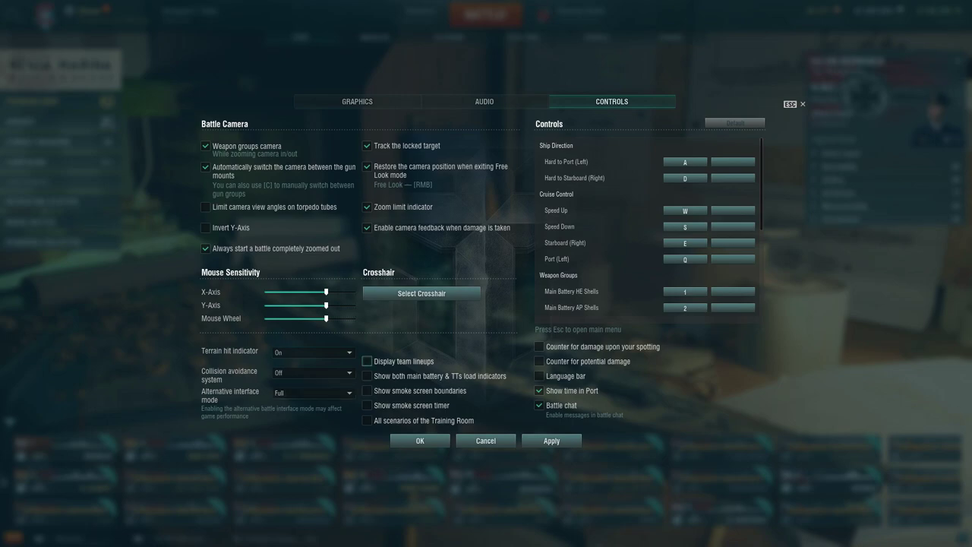
- Enable team lineups, main battery and torpedo load indicators, smoke screen boundaries and timer, and the spotting and potential damage counters
left_click(367, 361)
left_click(367, 375)
left_click(367, 391)
left_click(367, 404)
left_click(538, 347)
left_click(539, 361)
key("Escape")
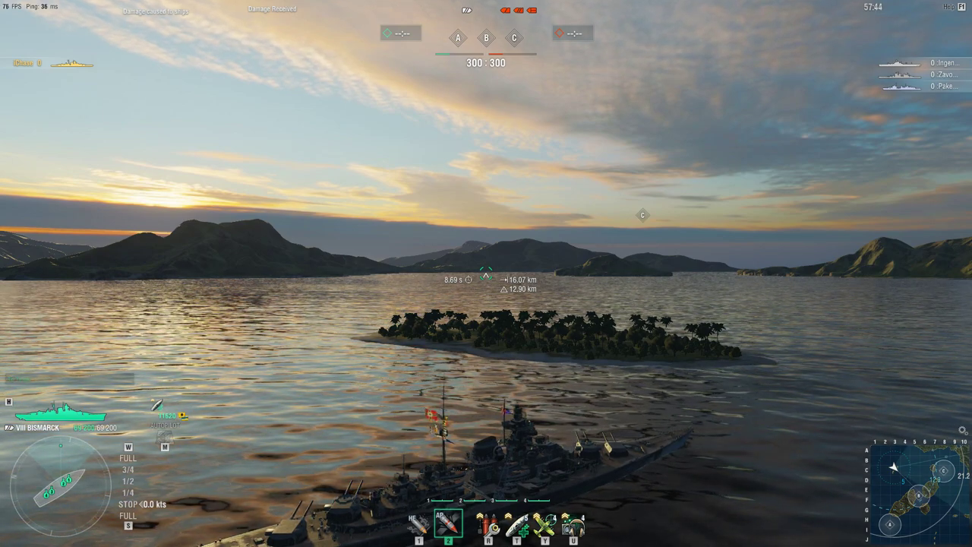
- Enlarge the battle minimap, and reduce it slightly to a medium-large size
key("shift")
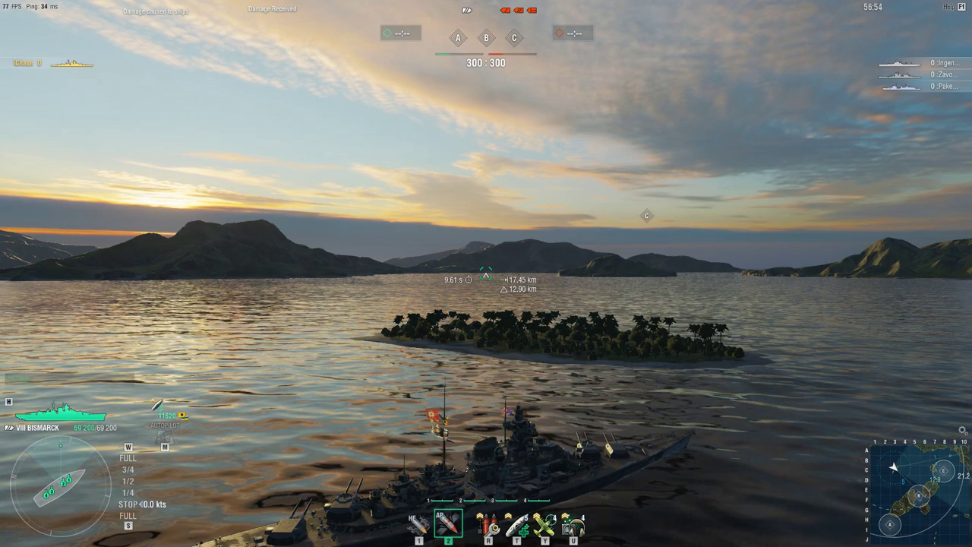
key("equal")
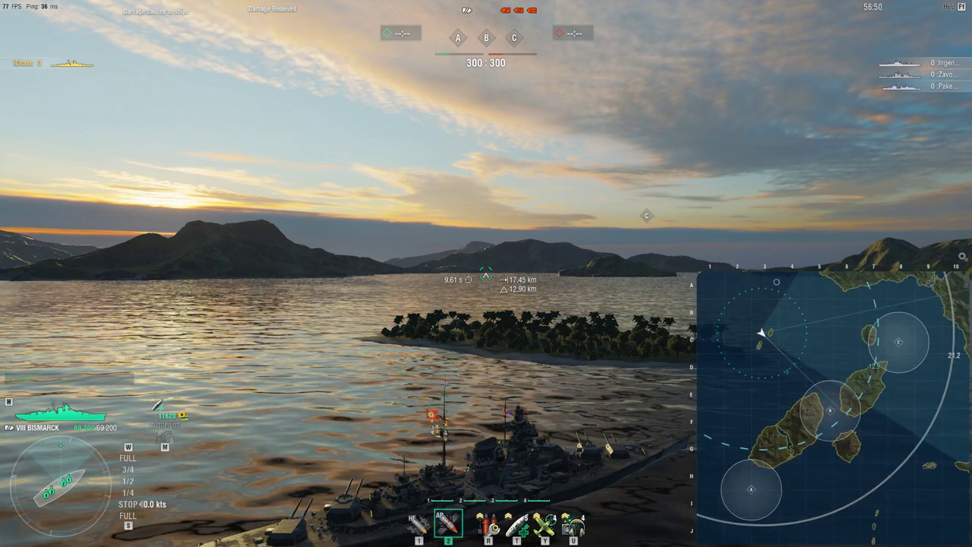
key("minus")
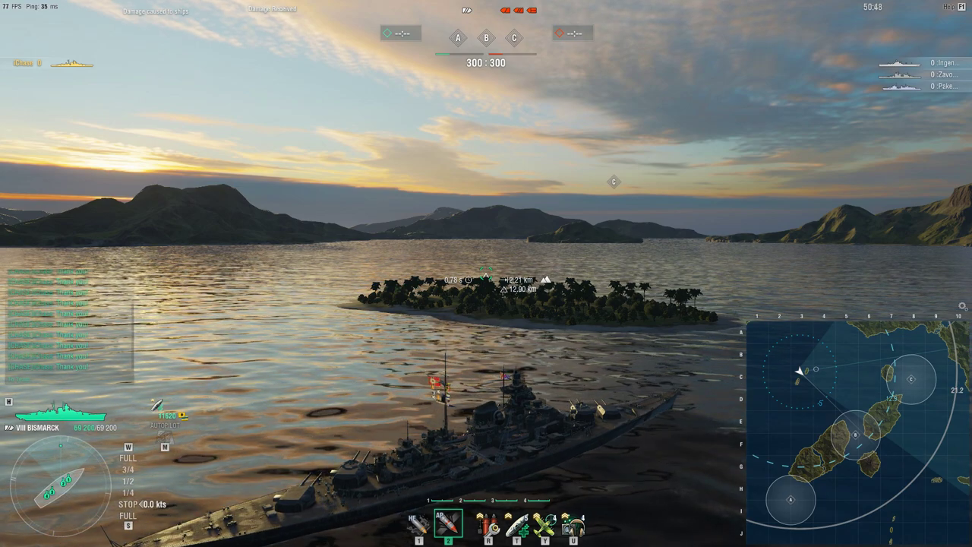
- Adjust the minimap's circle transparency to just below the maximum and lower its water transparency slightly
mouse_move(962, 306)
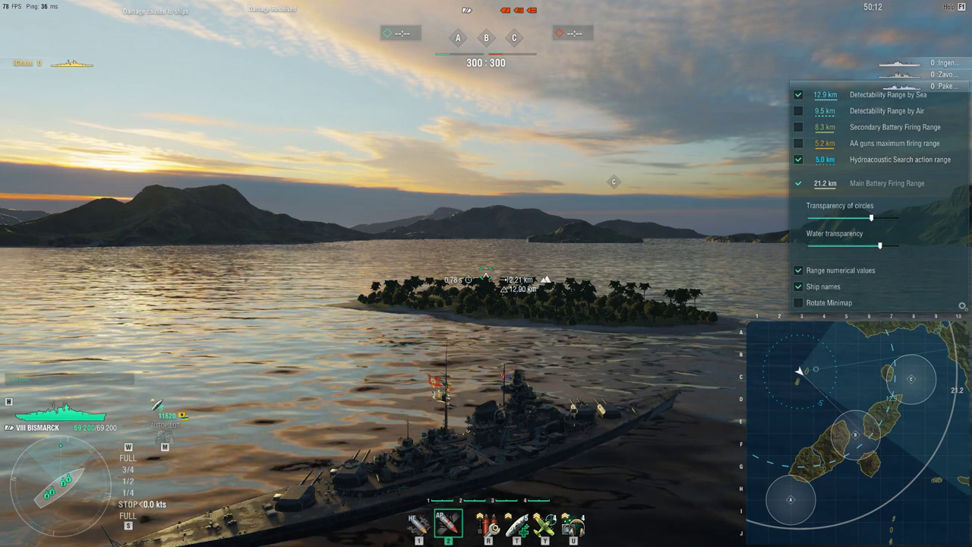
left_click_drag(871, 218, 870, 245)
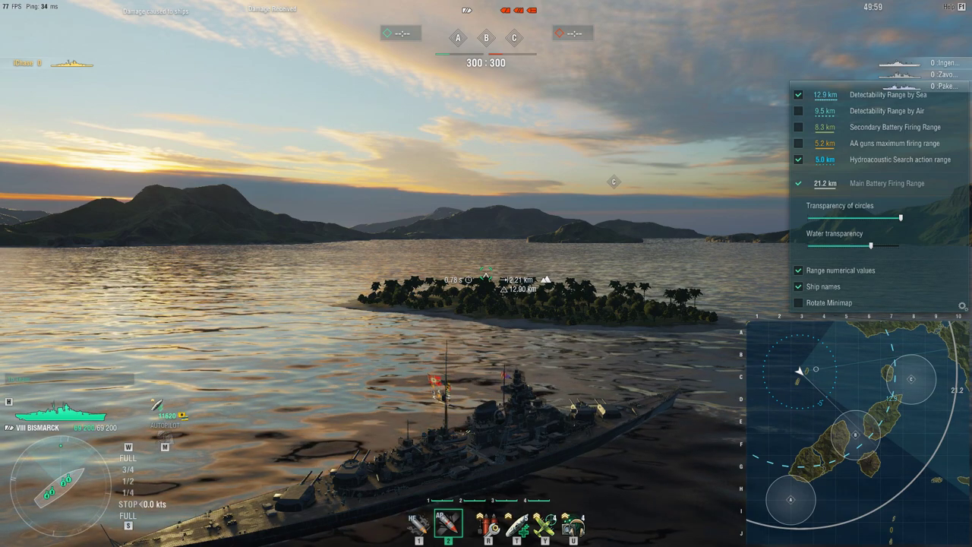
left_click_drag(900, 218, 886, 218)
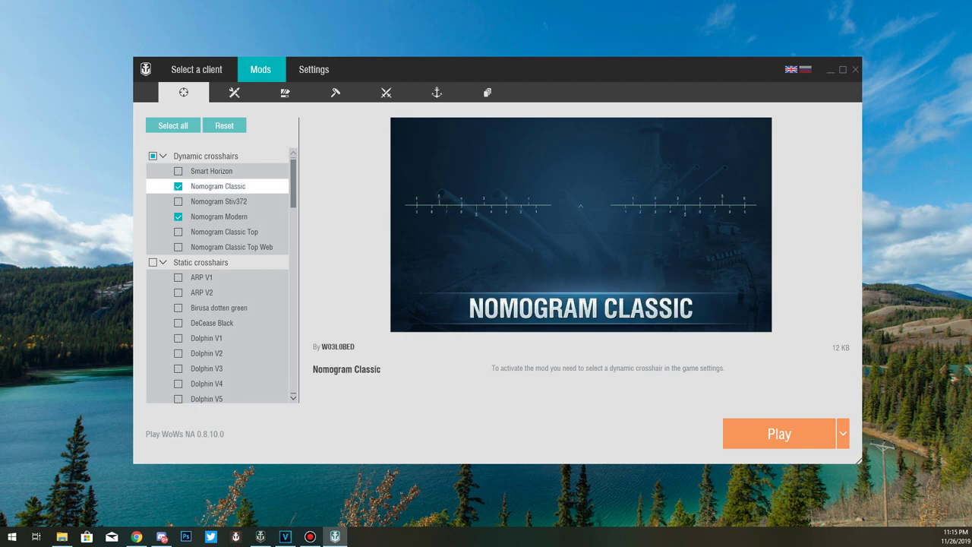
- In the mod manager, examine the dynamic crosshairs group and the combat mods Running Lights, Score timer, Regen Assistant and DamageMeter
key("Up")
key("Up")
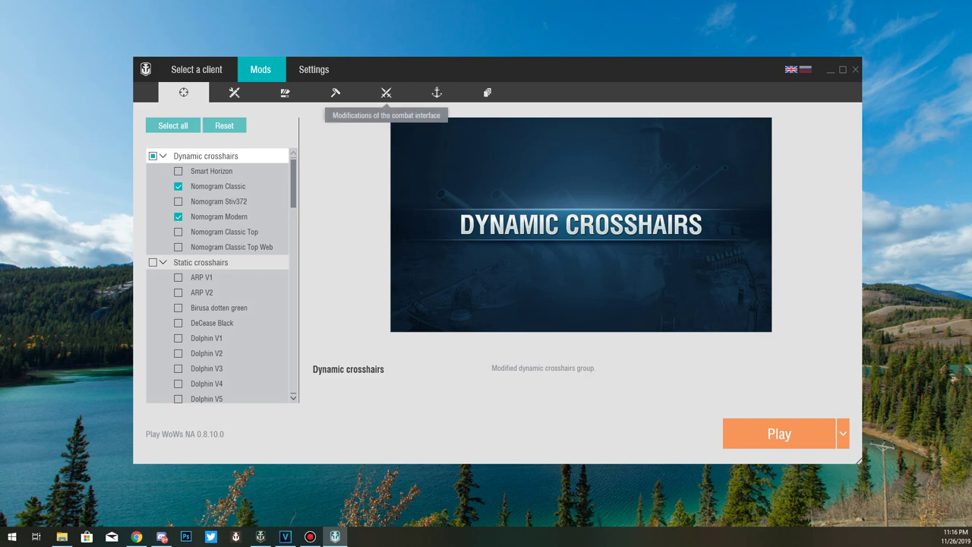
left_click(386, 91)
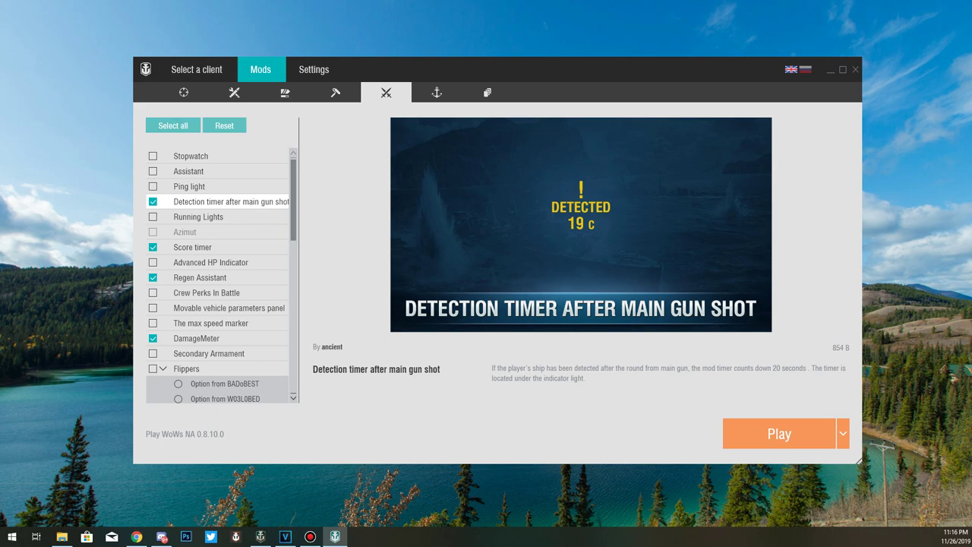
left_click(198, 216)
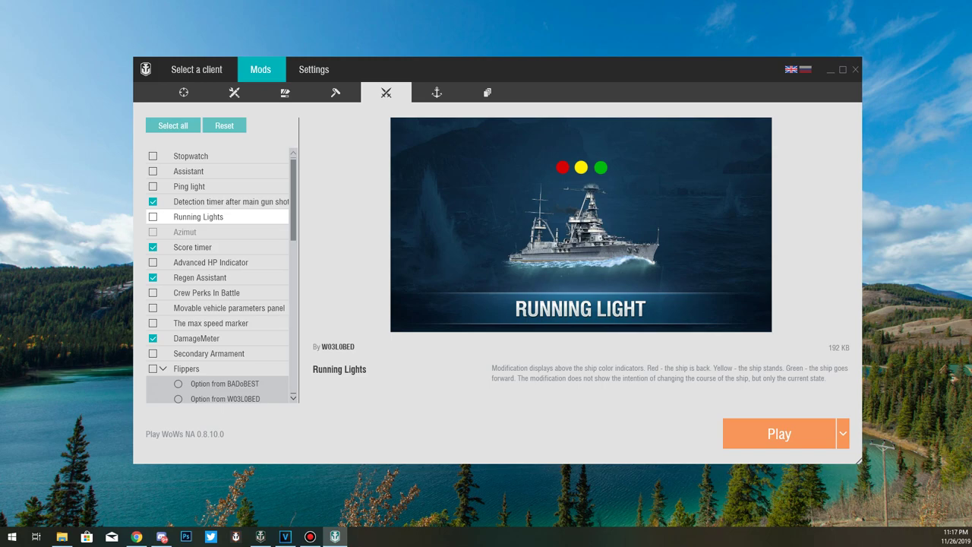
left_click(192, 247)
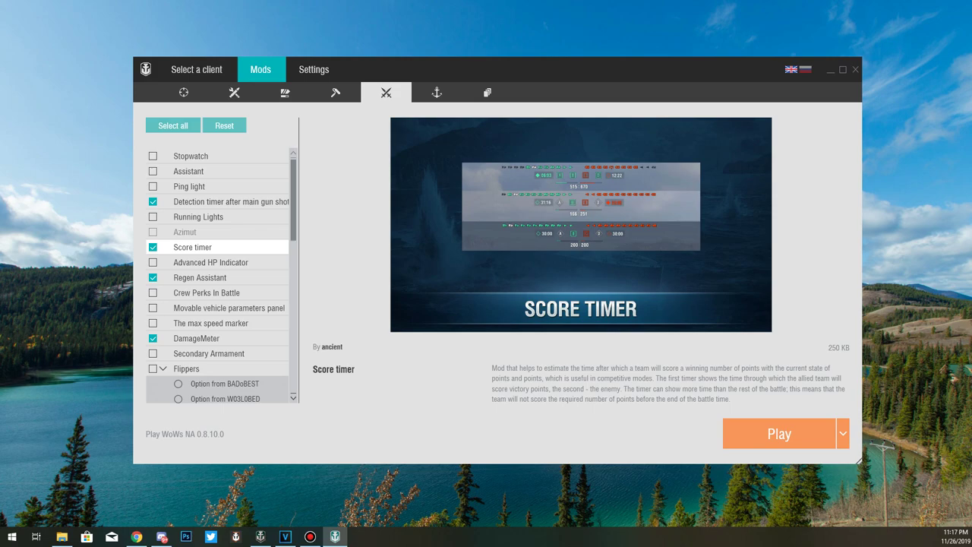
key("Down")
key("Down")
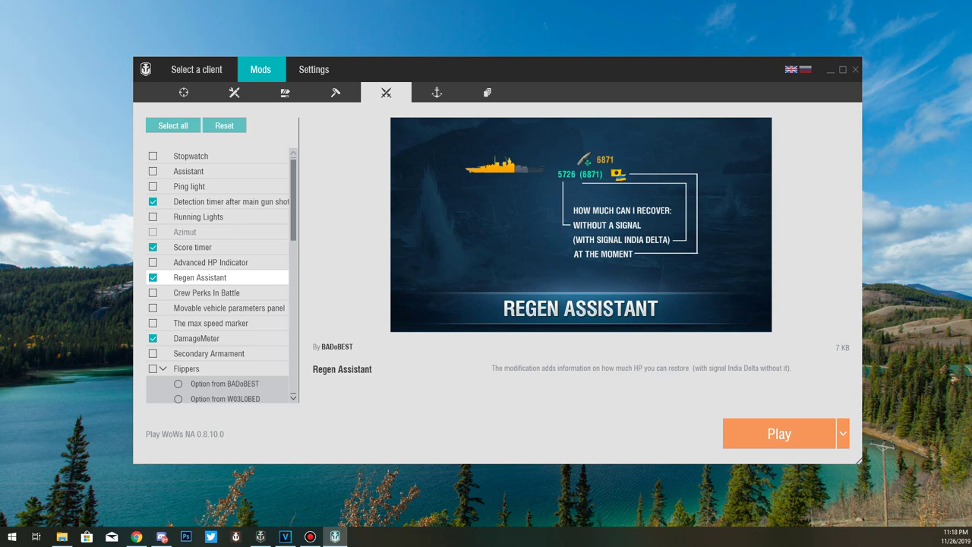
key("Down")
key("Down")
key("Down")
key("Down")
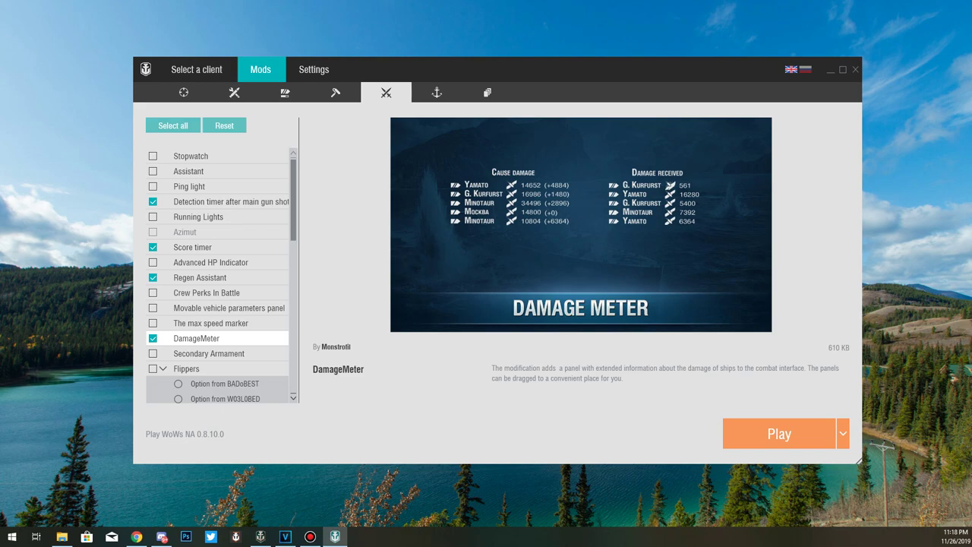
- Look through the combat interface mods listed around and below DamageMeter, including the Flippers options
key("Up")
key("Down")
key("Down")
key("Down")
key("Down")
key("Down")
key("Down")
key("Down")
key("Down")
key("Down")
key("Down")
key("Down")
key("Down")
key("Down")
key("Down")
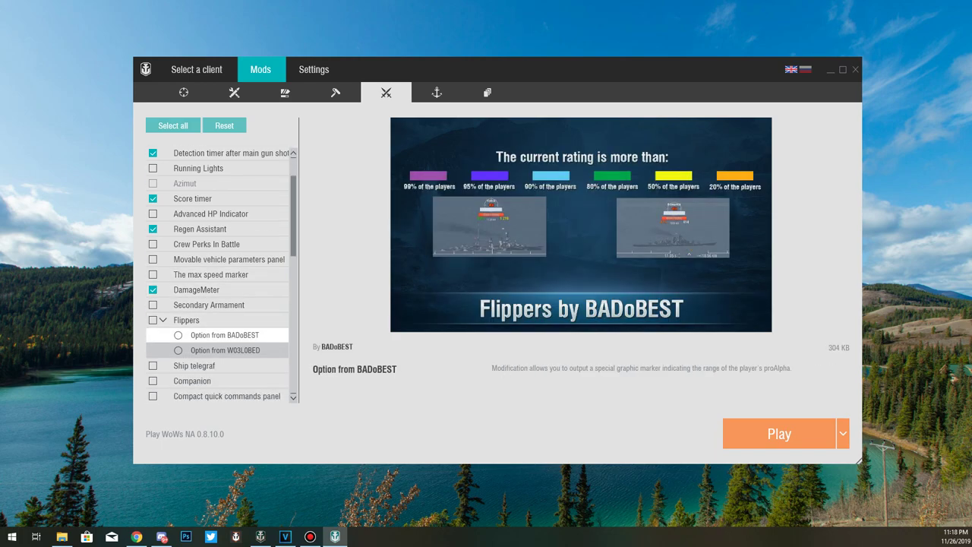
- Examine the Ship Info Panel mod with its Info Panel - Enemy option, and the Navigator Mini mod
key("Up")
key("Up")
key("Up")
key("Up")
key("Up")
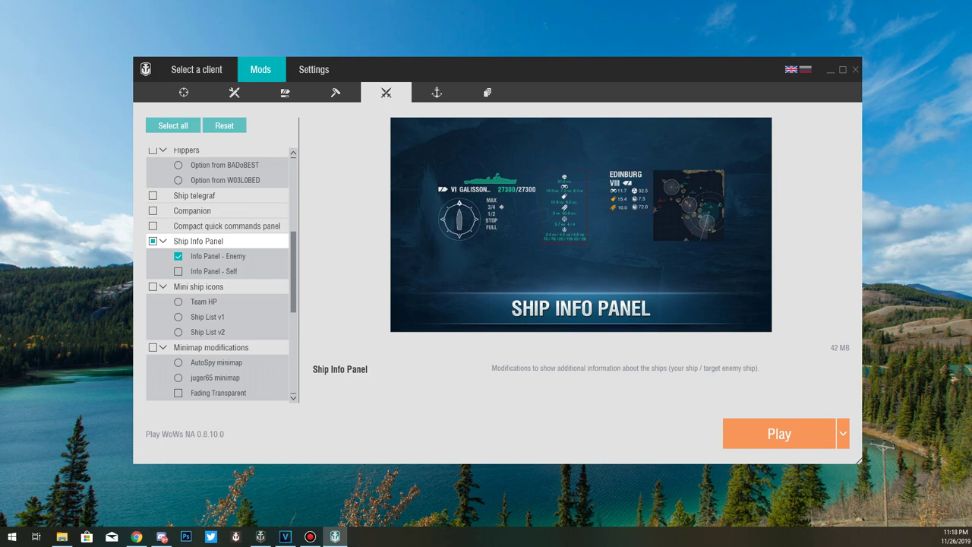
key("Down")
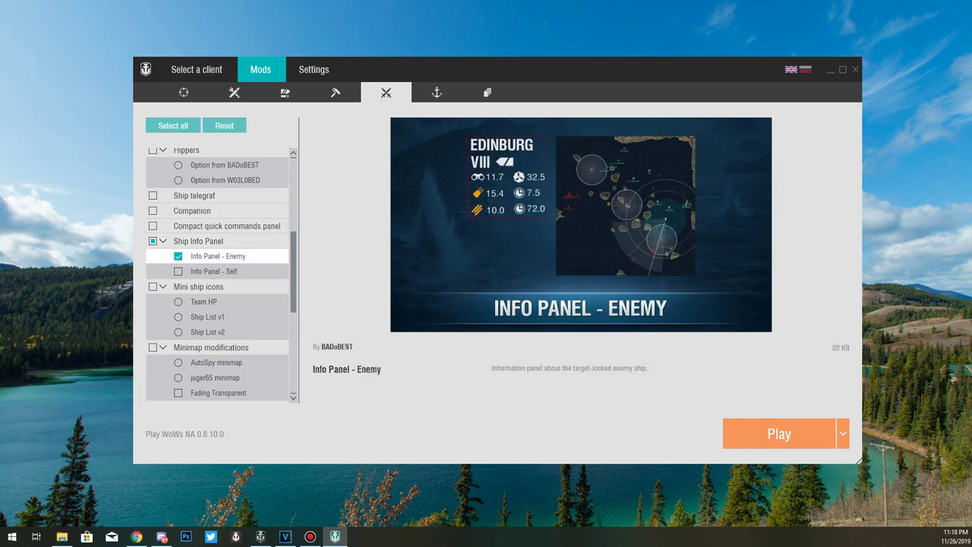
key("Up")
key("Down")
scroll(213, 256, "down", 10)
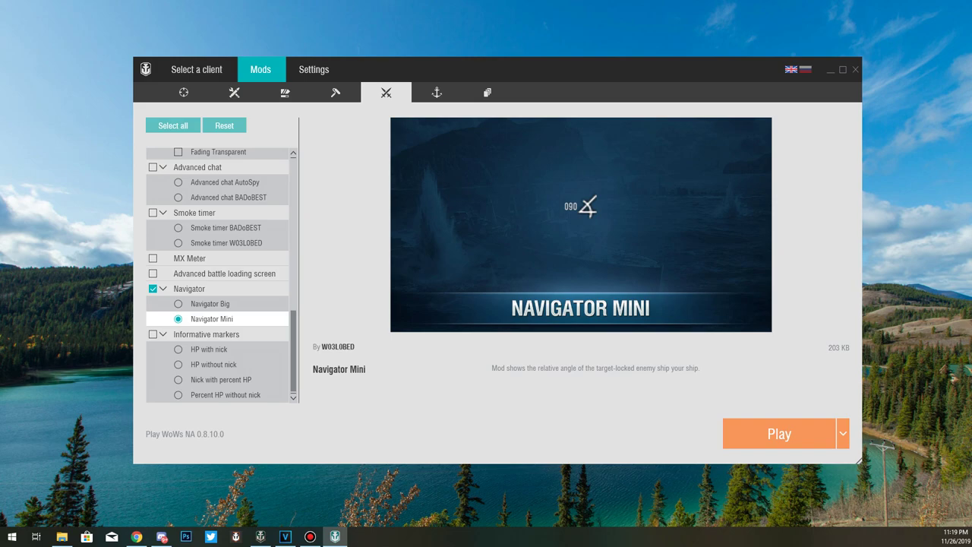
- Browse the port mods, from modified flags and consumable icons to ship commanders and modified ports
scroll(217, 273, "up", 10)
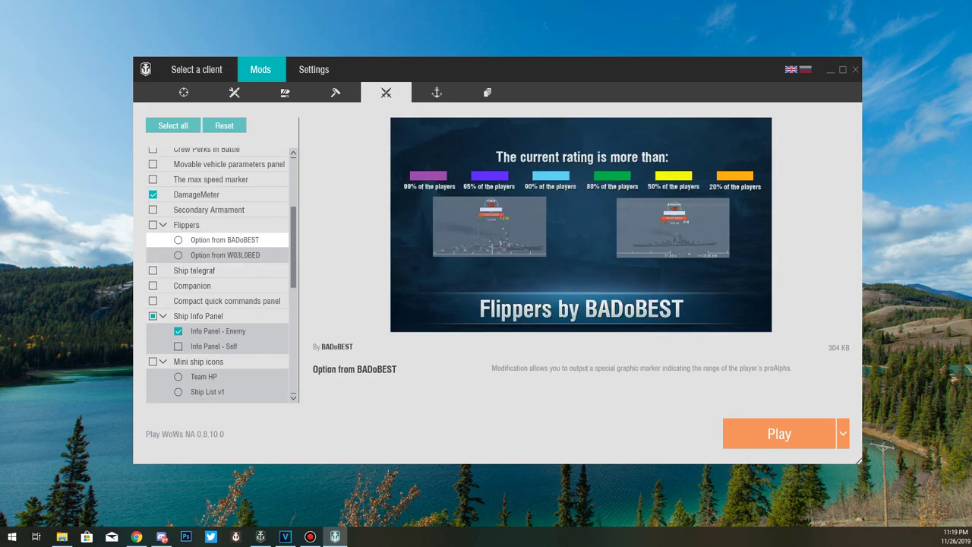
left_click(437, 92)
scroll(220, 380, "down", 5)
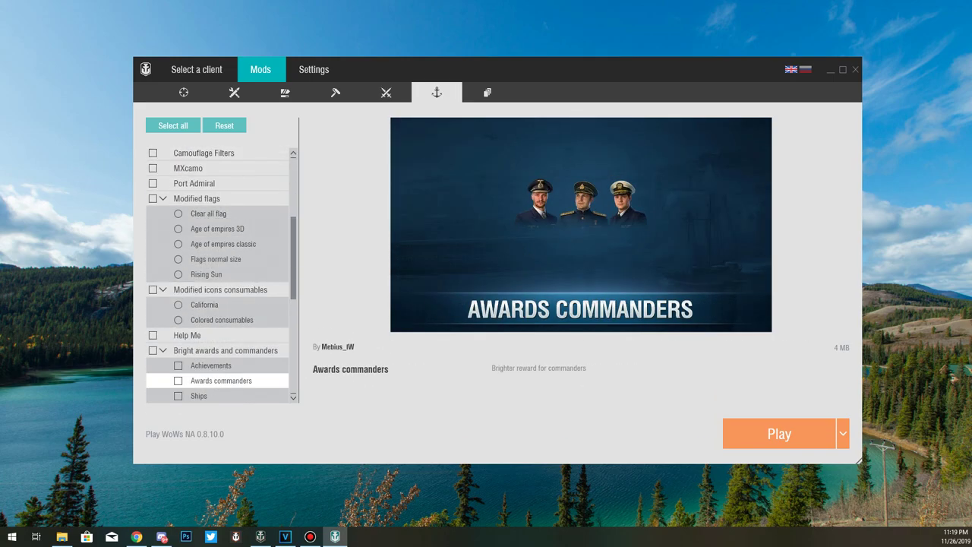
scroll(220, 304, "down", 6)
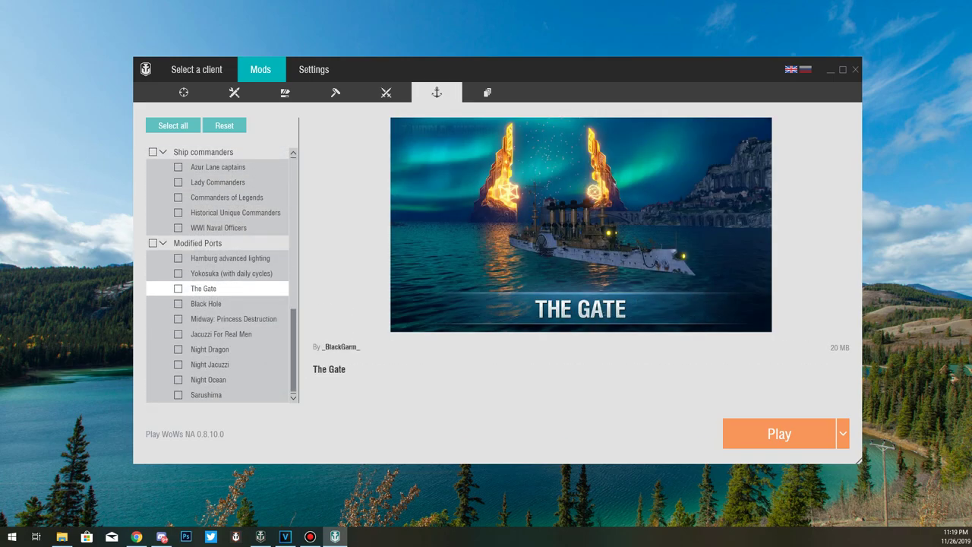
- Examine the miscellaneous mods such as Remove fog and glare, Old Gun Shots and Off limit replays, and return to the combat interface mods
left_click(487, 92)
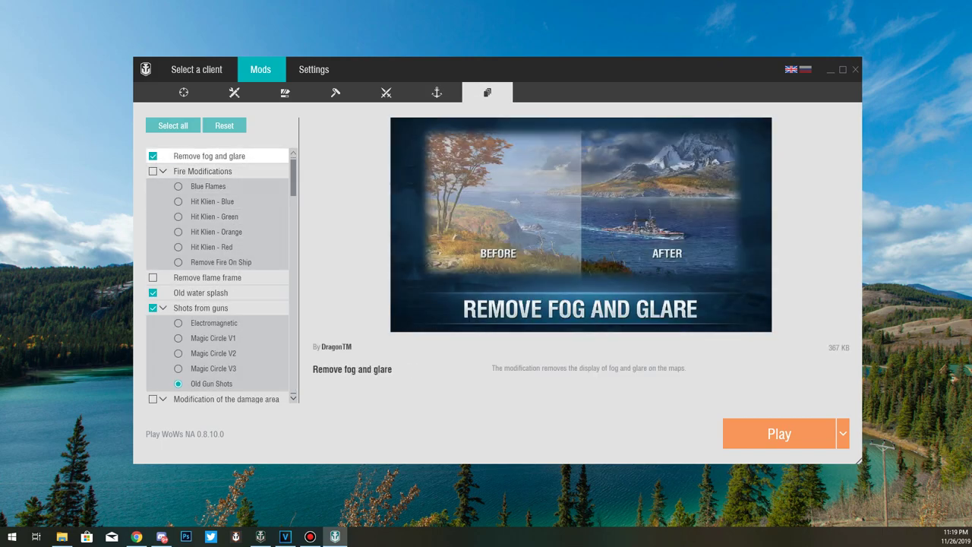
scroll(216, 273, "down", 1)
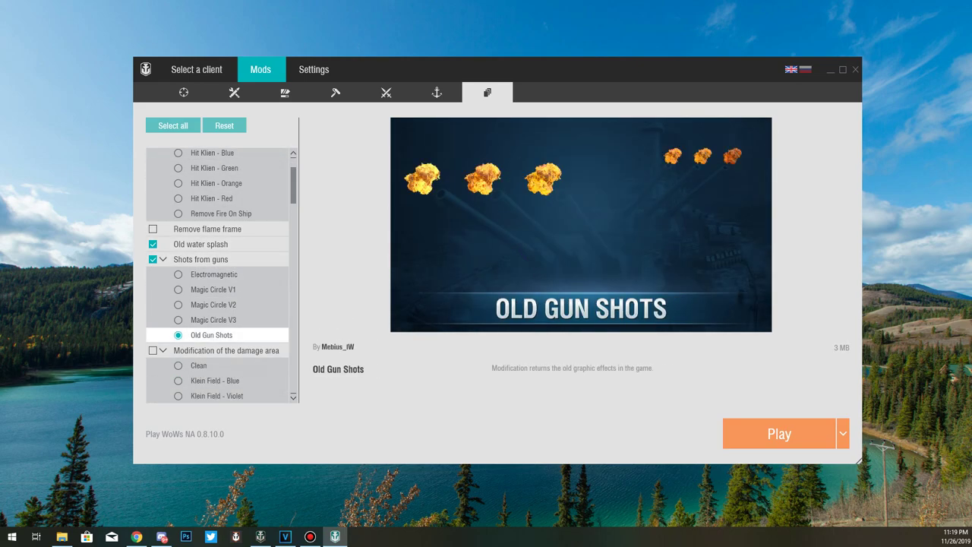
scroll(212, 330, "up", 1)
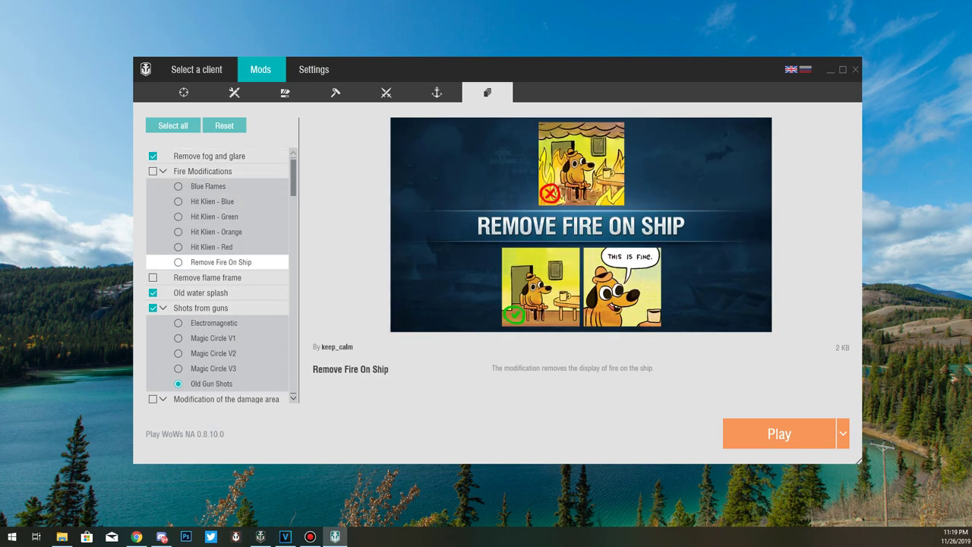
scroll(213, 295, "down", 4)
scroll(212, 295, "down", 2)
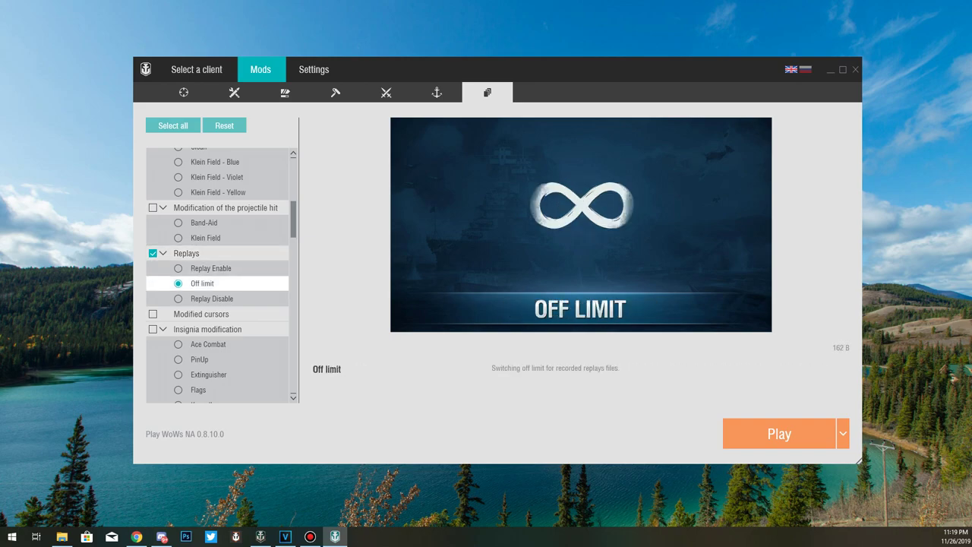
scroll(213, 284, "down", 10)
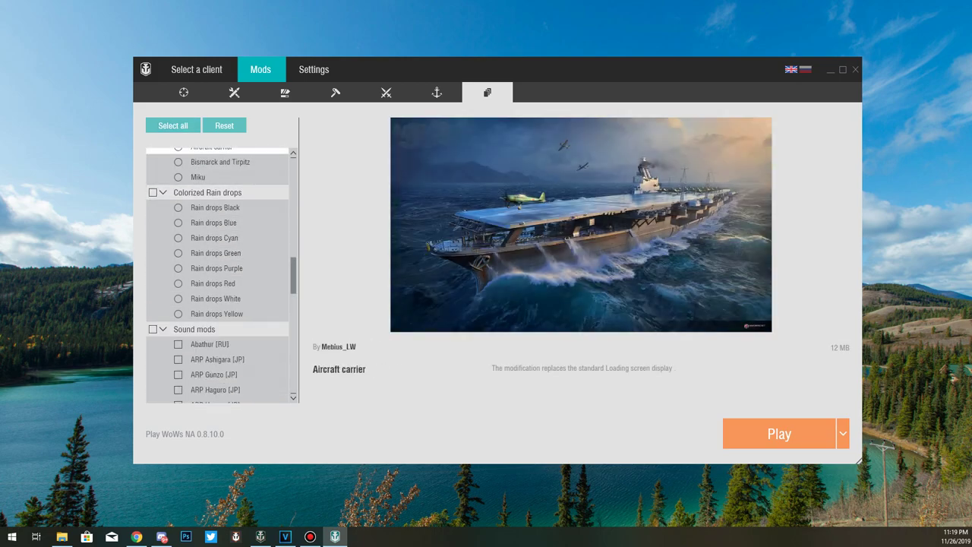
left_click(183, 92)
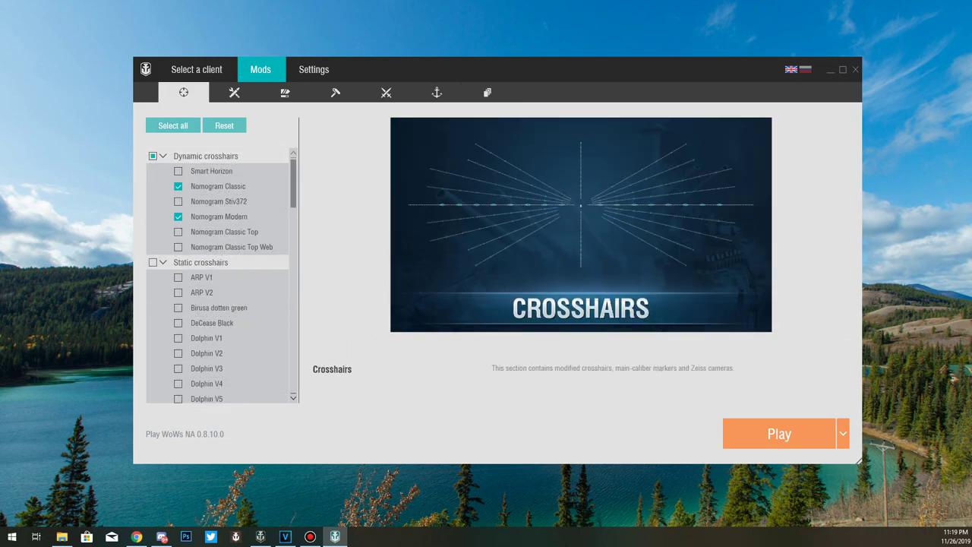
left_click(385, 92)
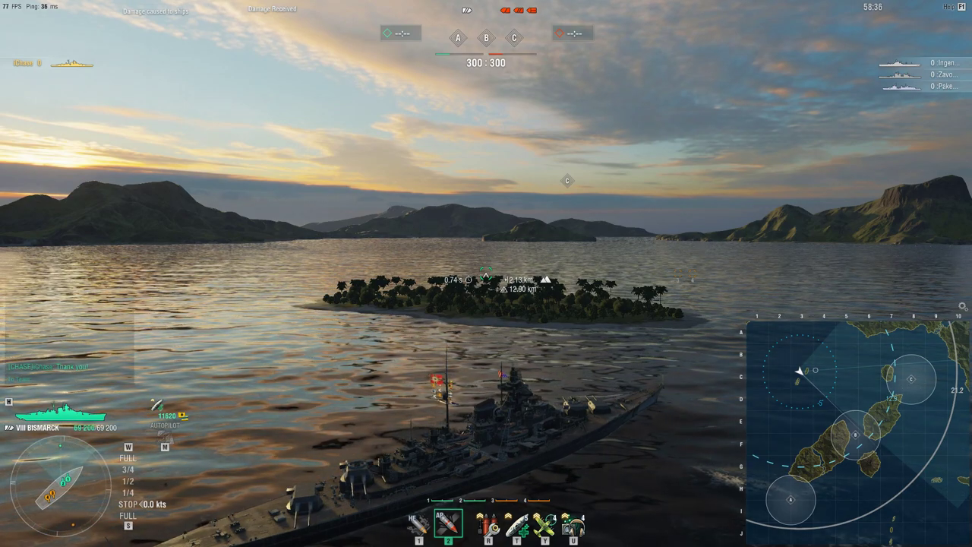
- Switch to the World of Warships battle and open the crosshair selection from the control settings
key("Escape")
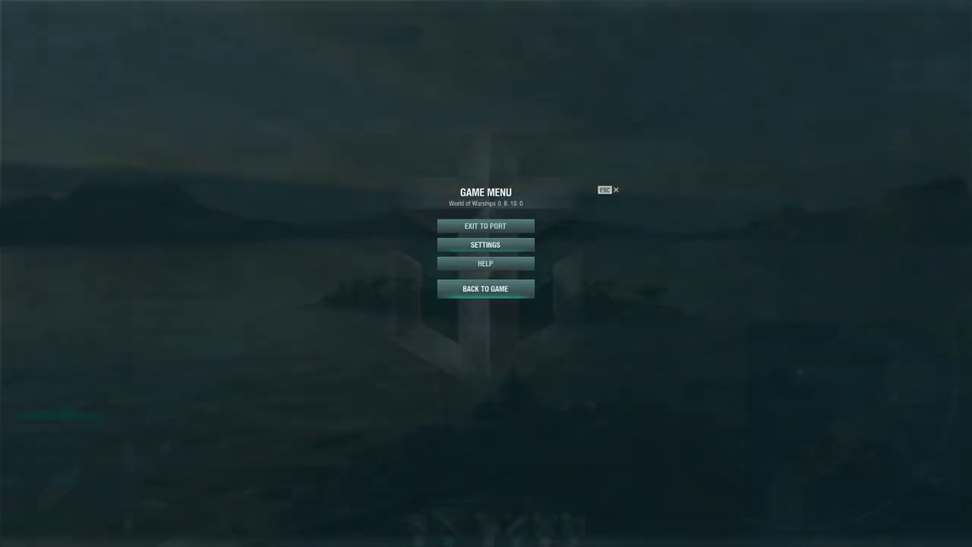
left_click(486, 244)
left_click(612, 101)
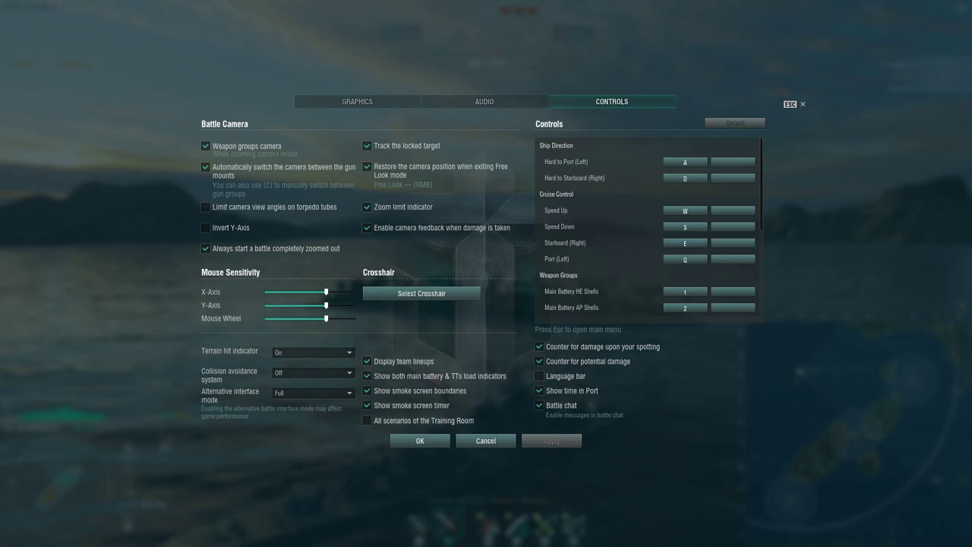
left_click(421, 293)
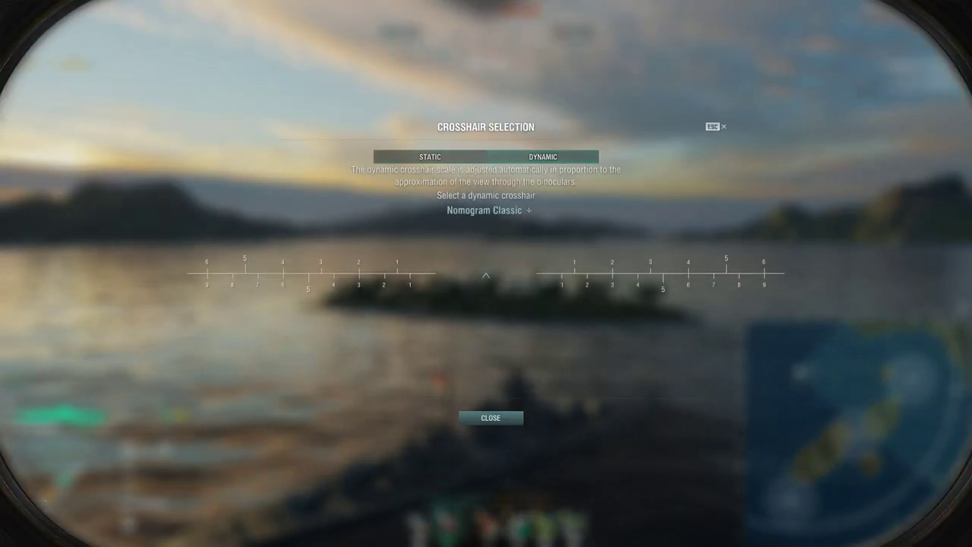
- Preview the Type 1 dynamic crosshair, set the crosshair back to Nomogram Classic, and confirm the settings
left_click(484, 209)
left_click(485, 223)
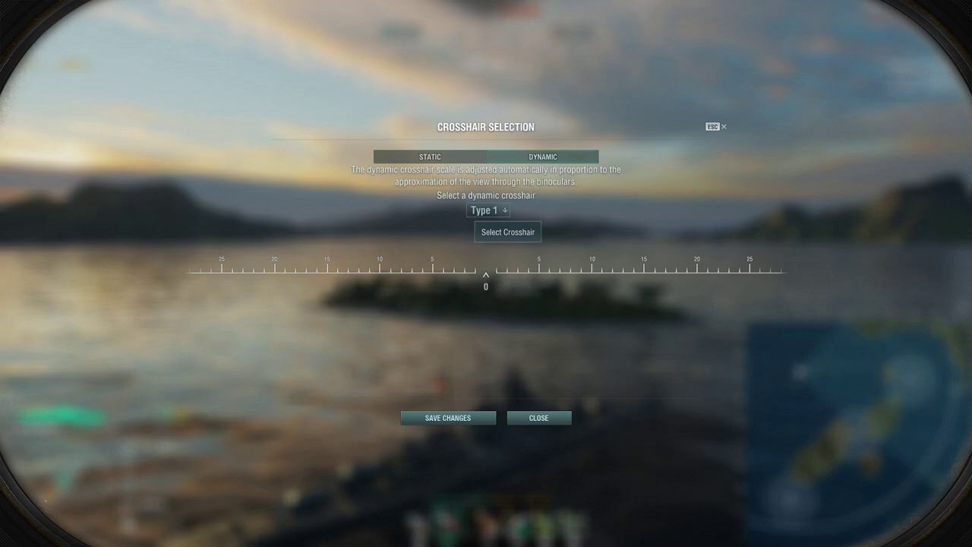
left_click(484, 210)
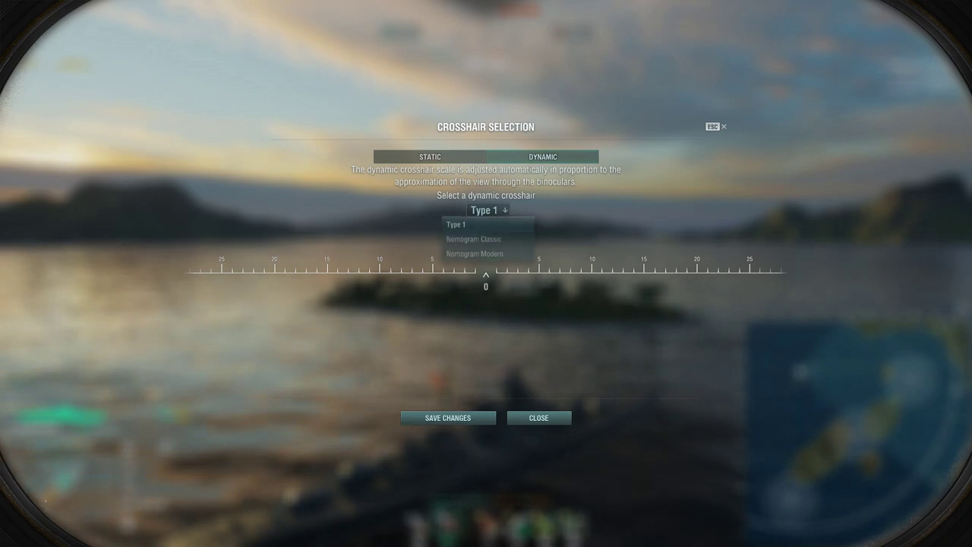
left_click(474, 239)
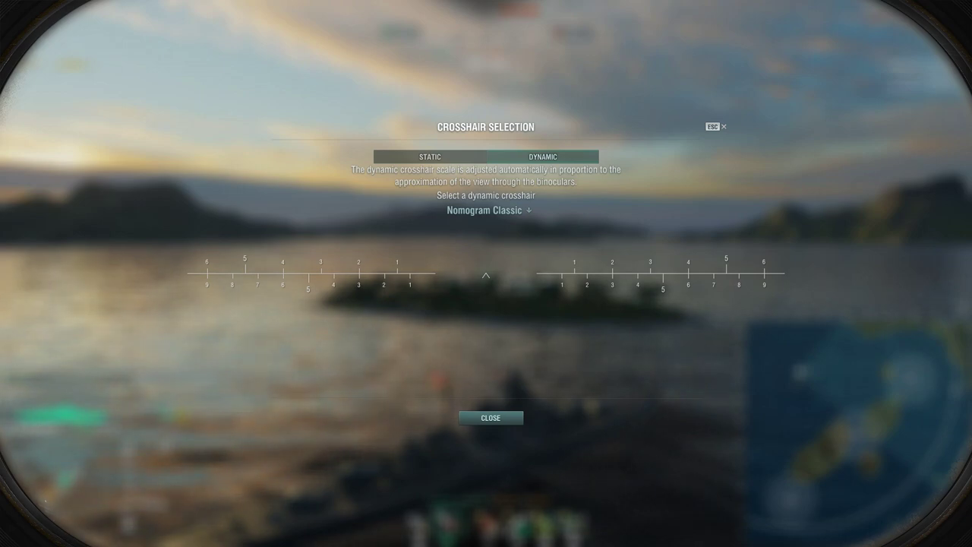
left_click(490, 418)
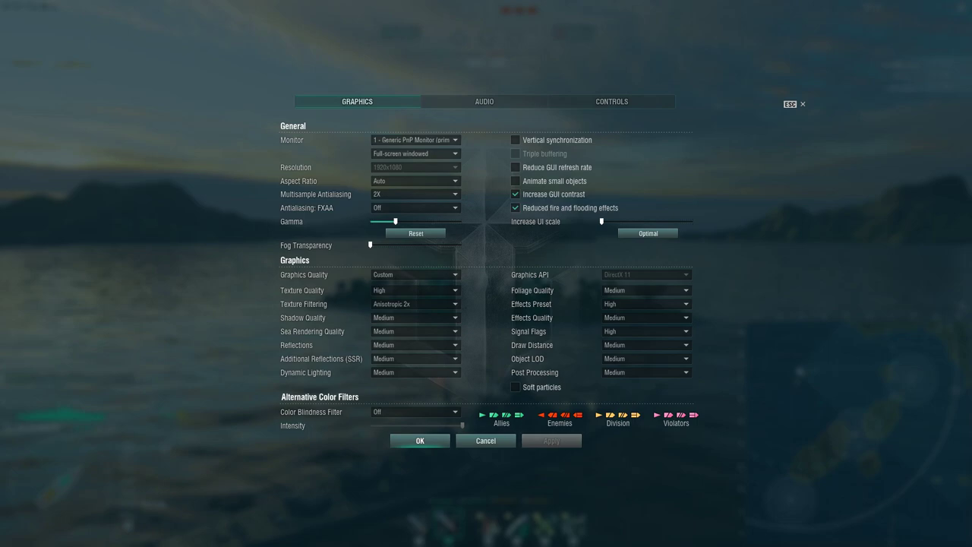
left_click(420, 440)
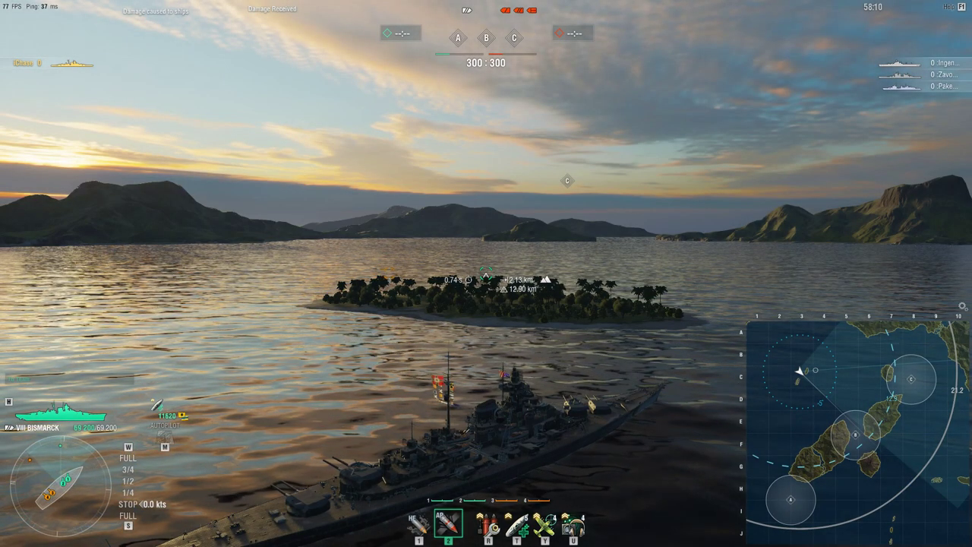